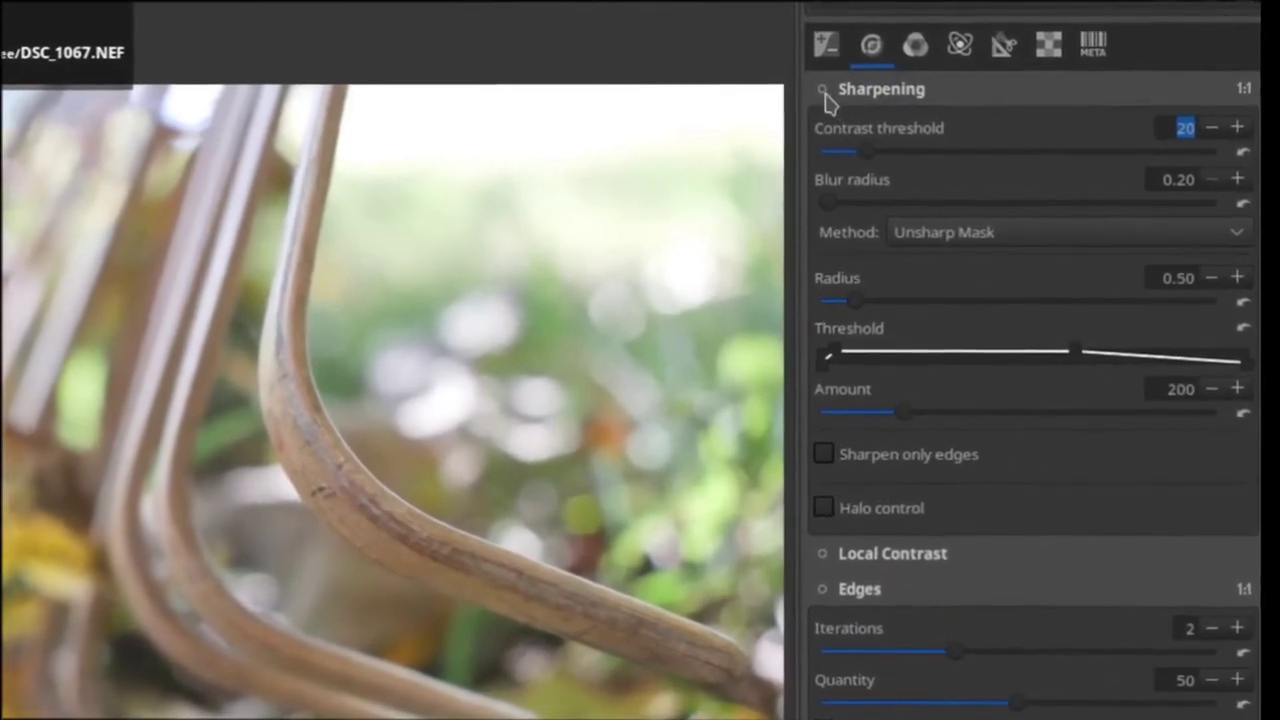
Enable sharpening and zoom the preview in on the dark marks at the chair leg's bend.
left_click(823, 90)
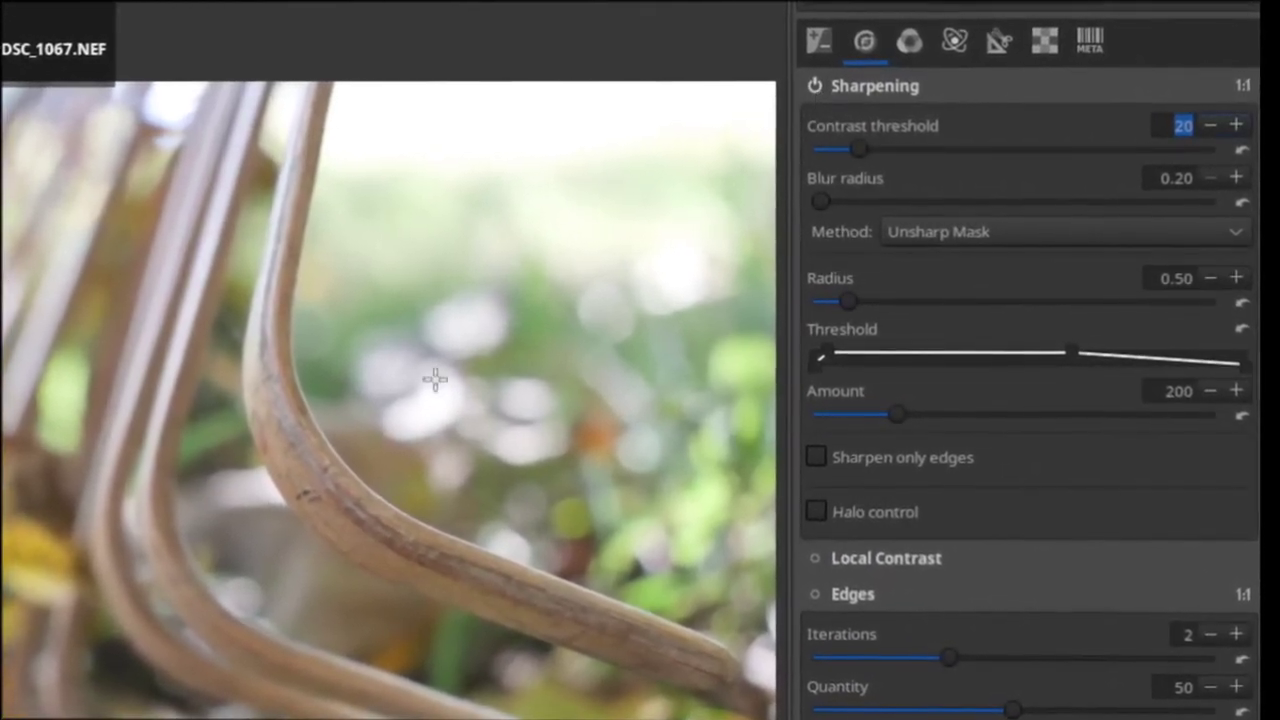
scroll(286, 531, "up", 5)
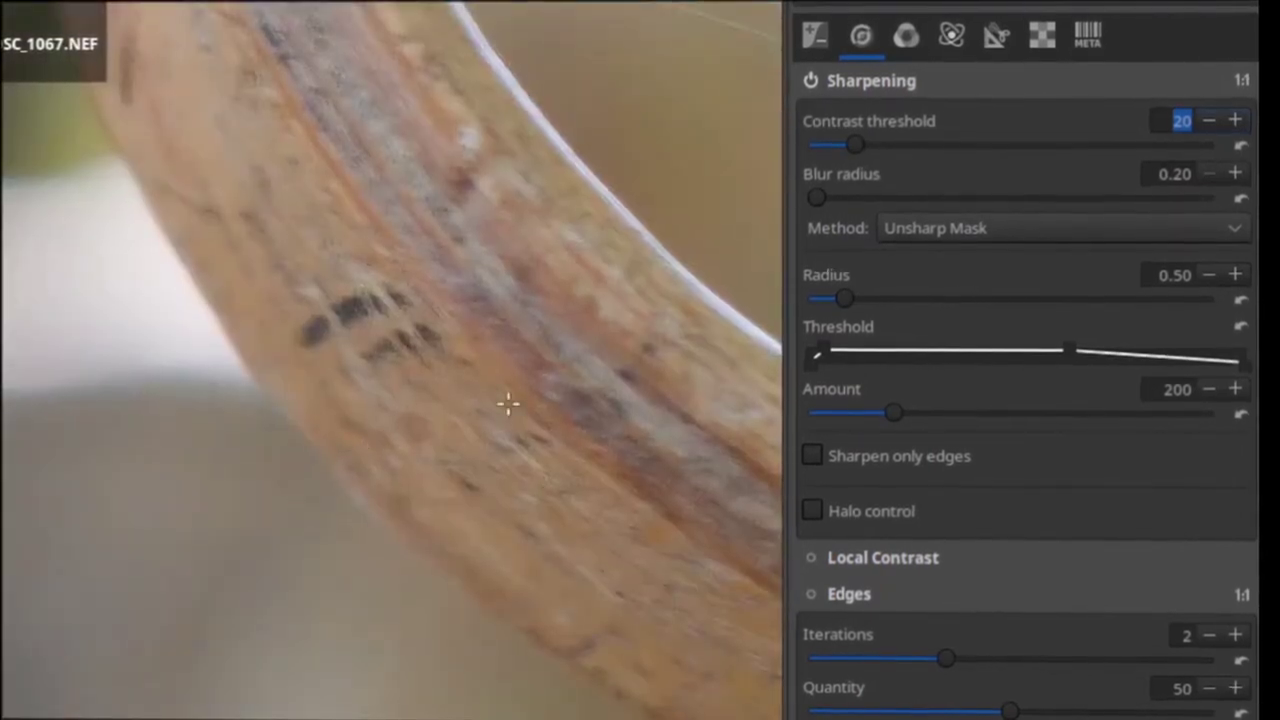
scroll(395, 423, "up", 2)
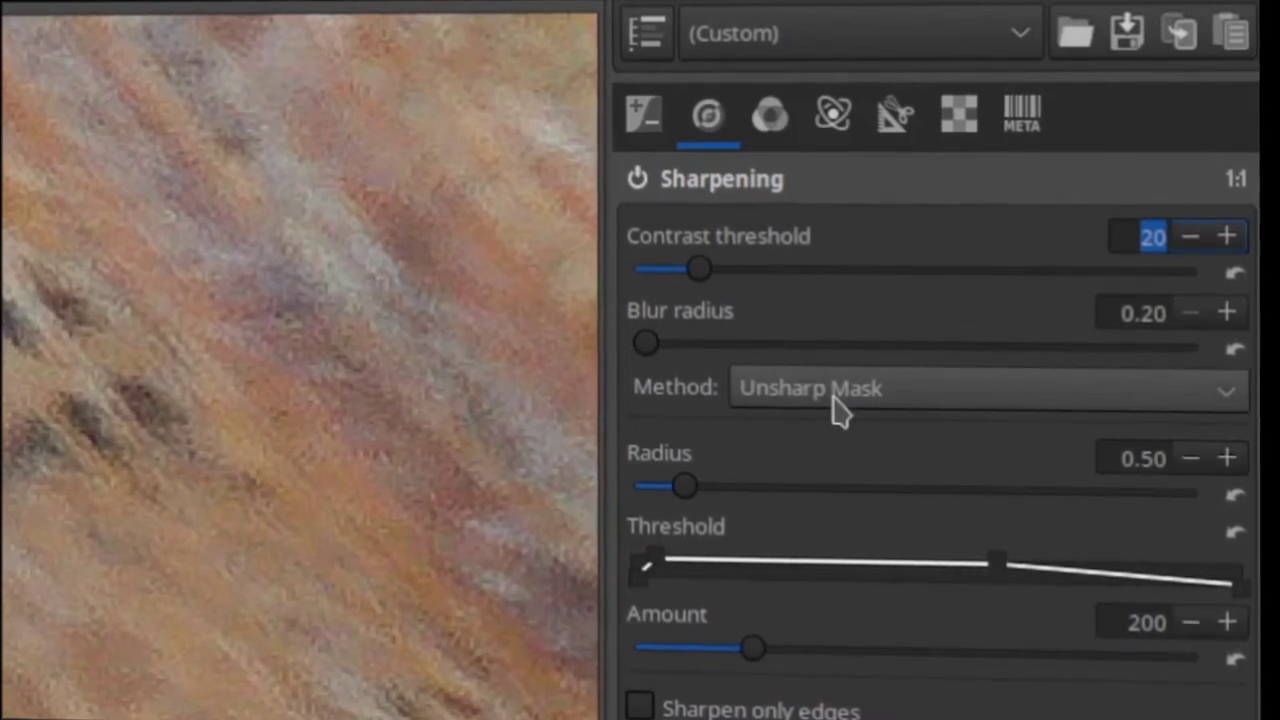
left_click(837, 410)
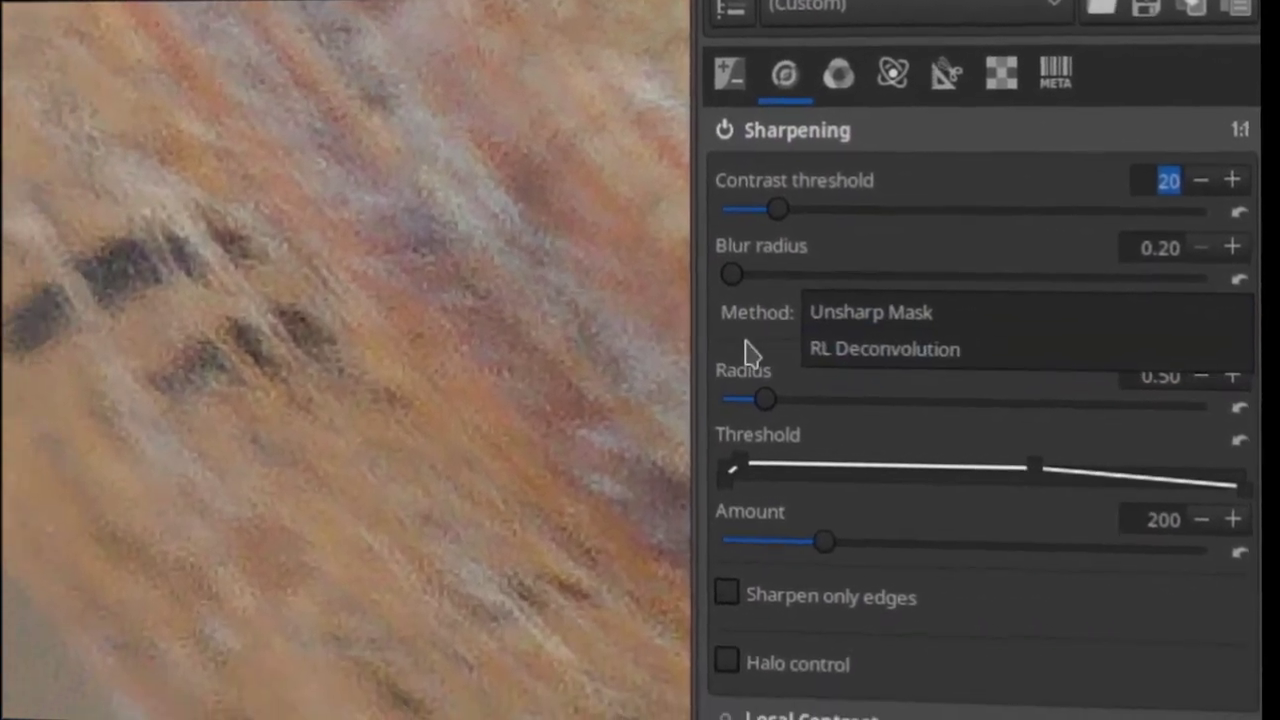
left_click(707, 395)
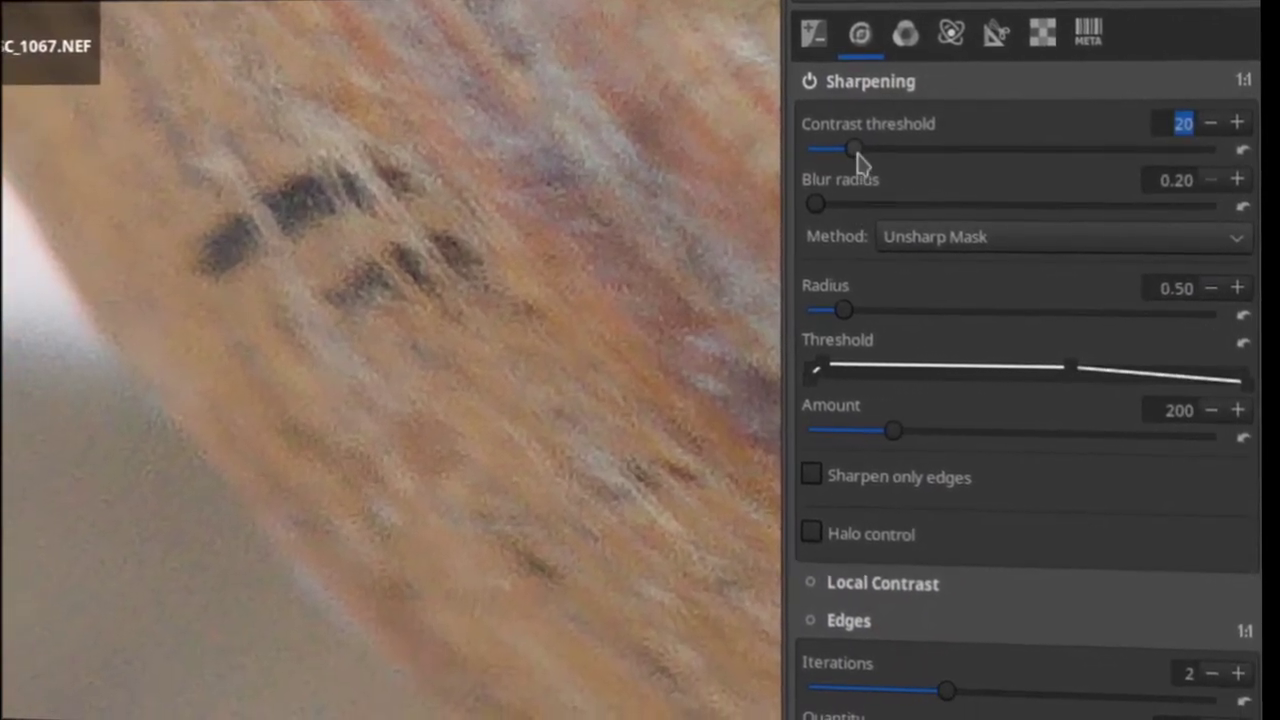
Set the Sharpening sliders to contrast threshold 60, blur radius 0.81 and radius 1.19.
left_click_drag(855, 150, 932, 152)
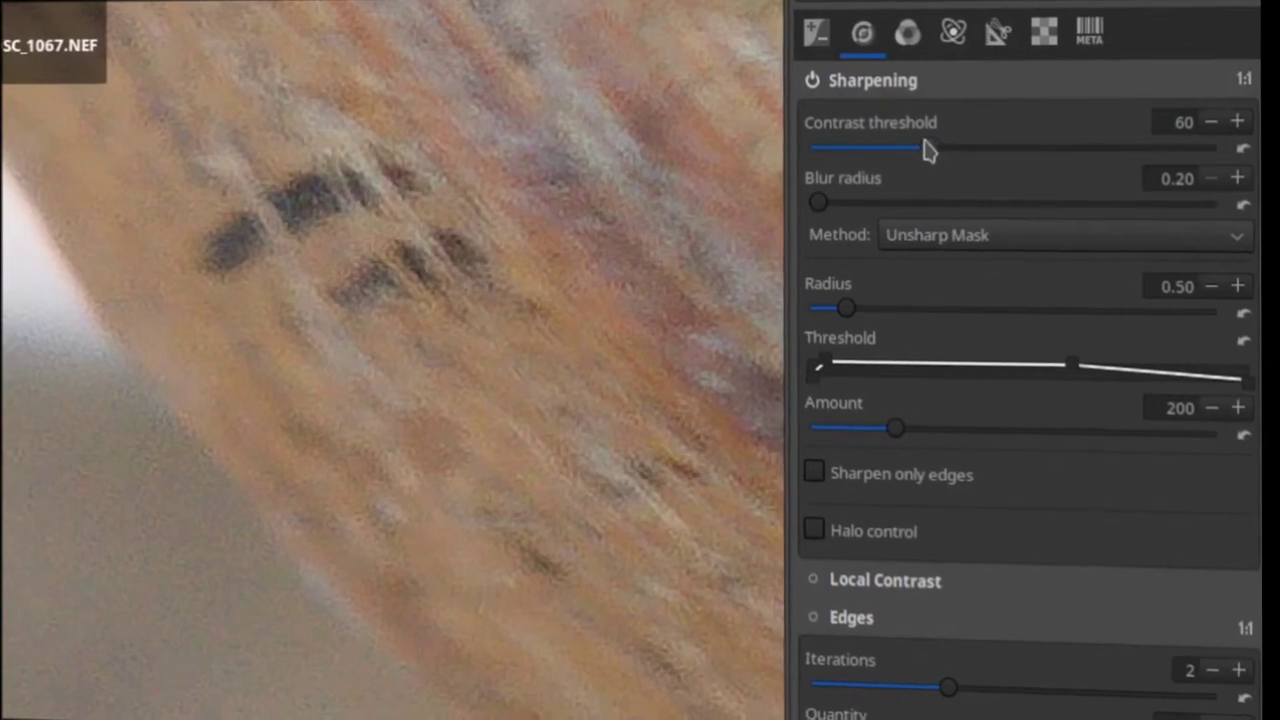
left_click_drag(822, 207, 840, 201)
left_click_drag(921, 213, 957, 201)
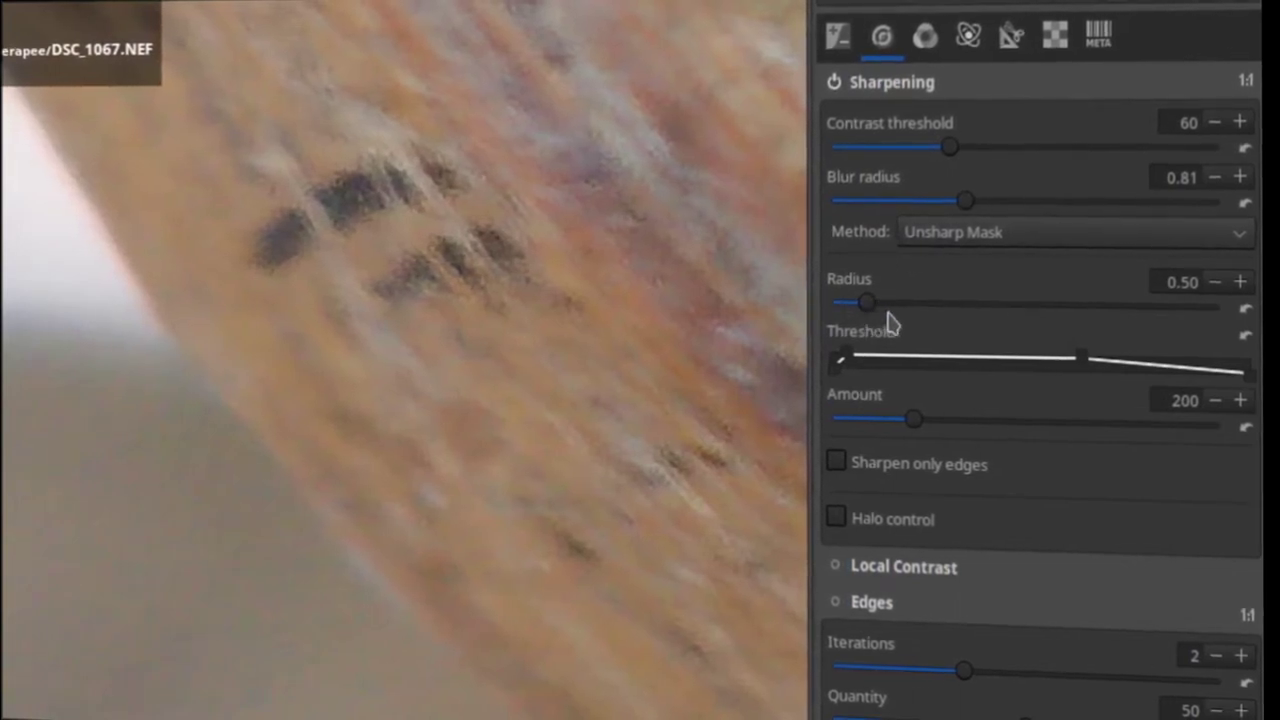
left_click_drag(872, 305, 973, 309)
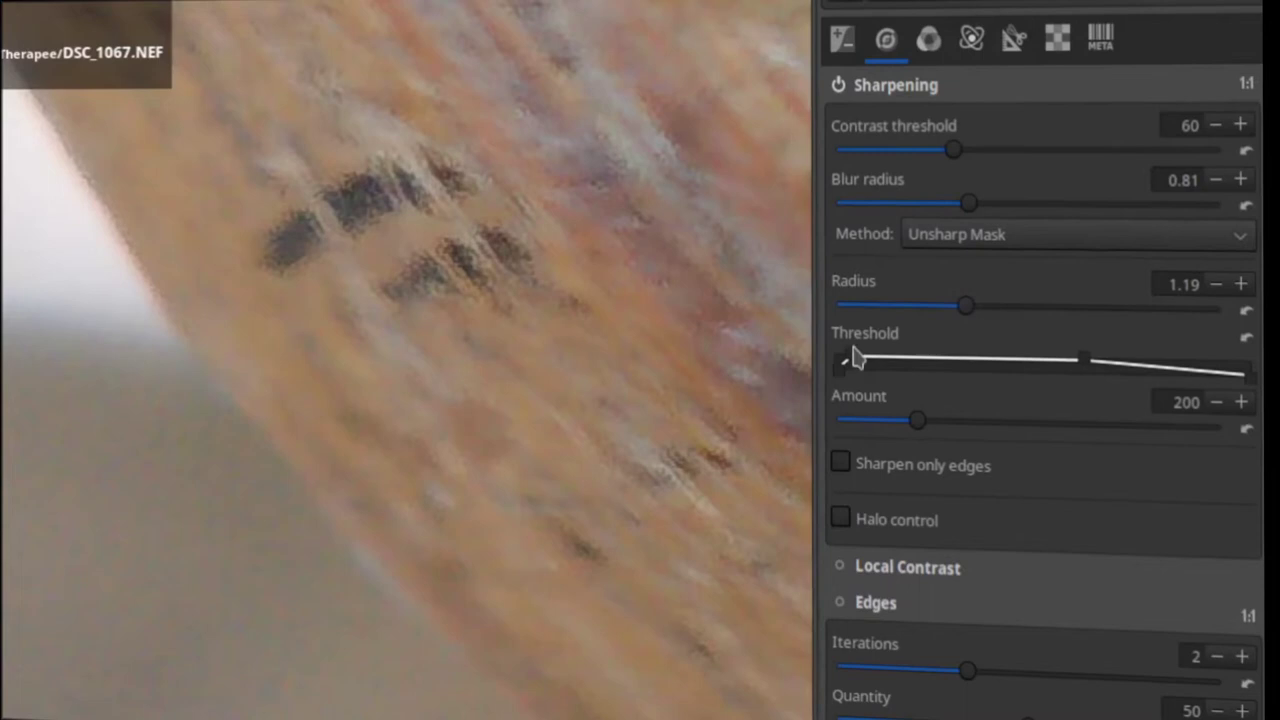
Reshape the Threshold curve by moving its full-sharpening start, fade-off and fade-out points.
mouse_move(860, 366)
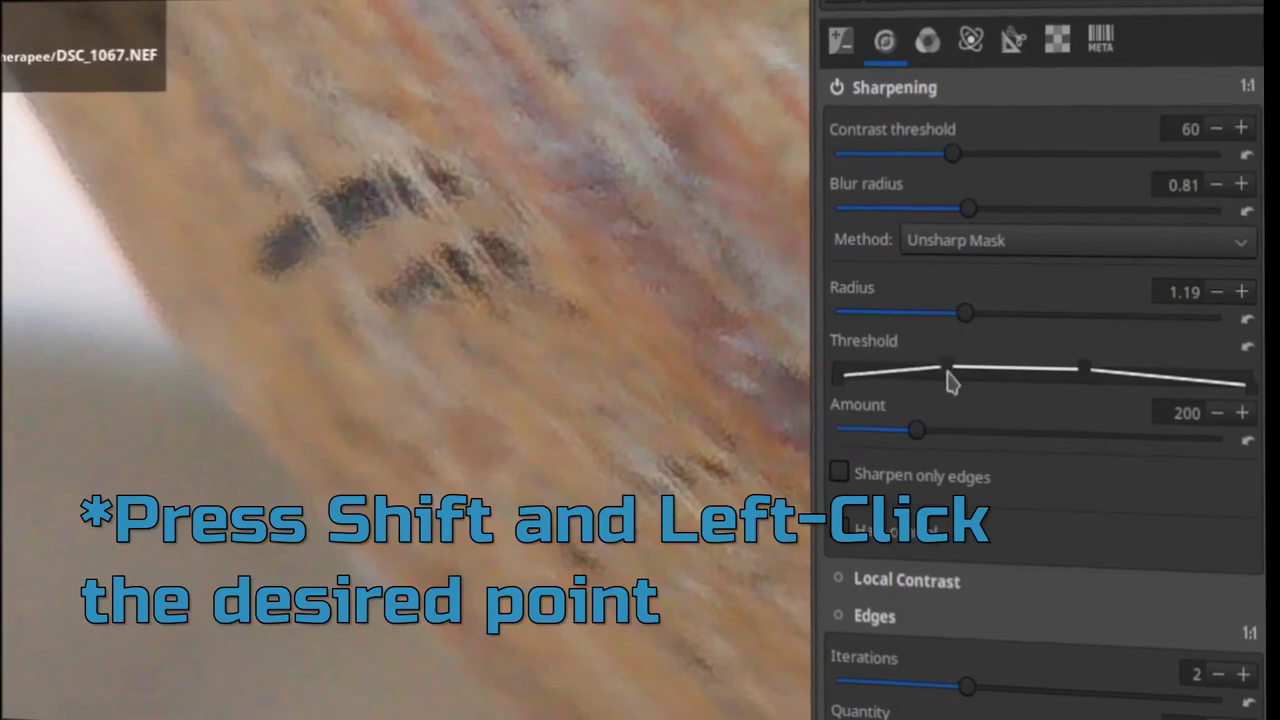
left_click_drag(948, 374, 964, 376)
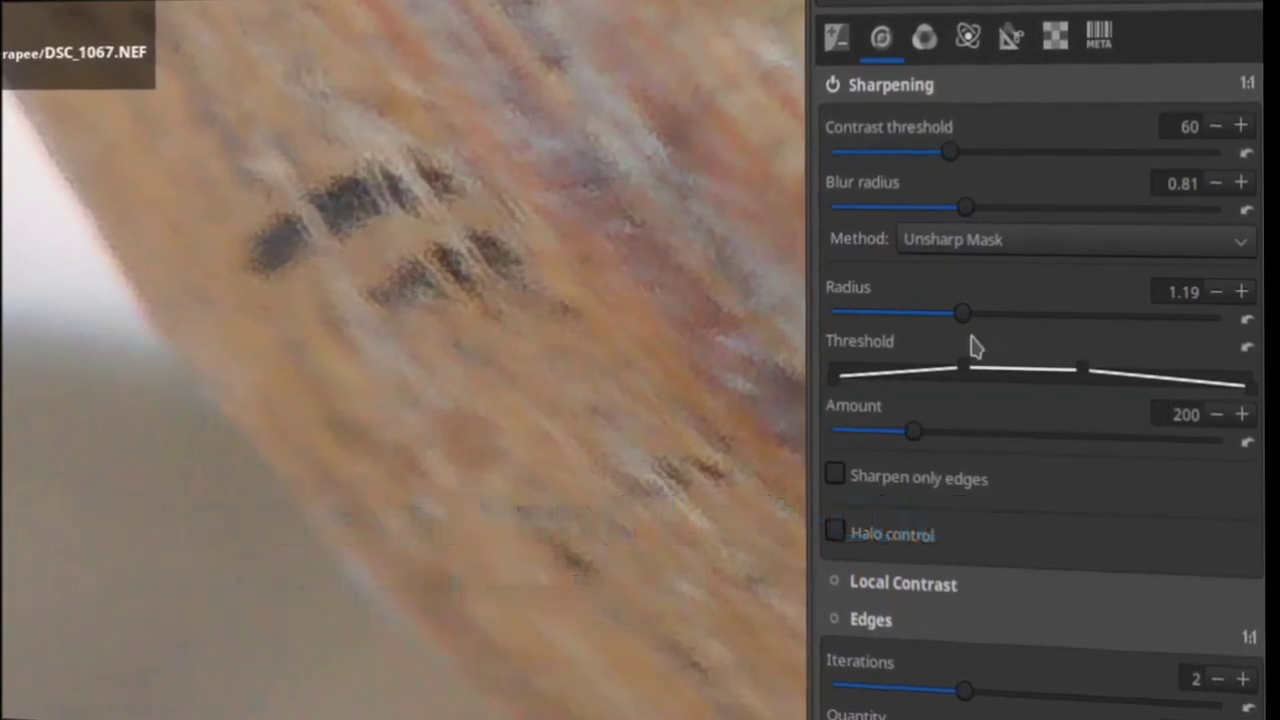
left_click_drag(963, 372, 990, 378)
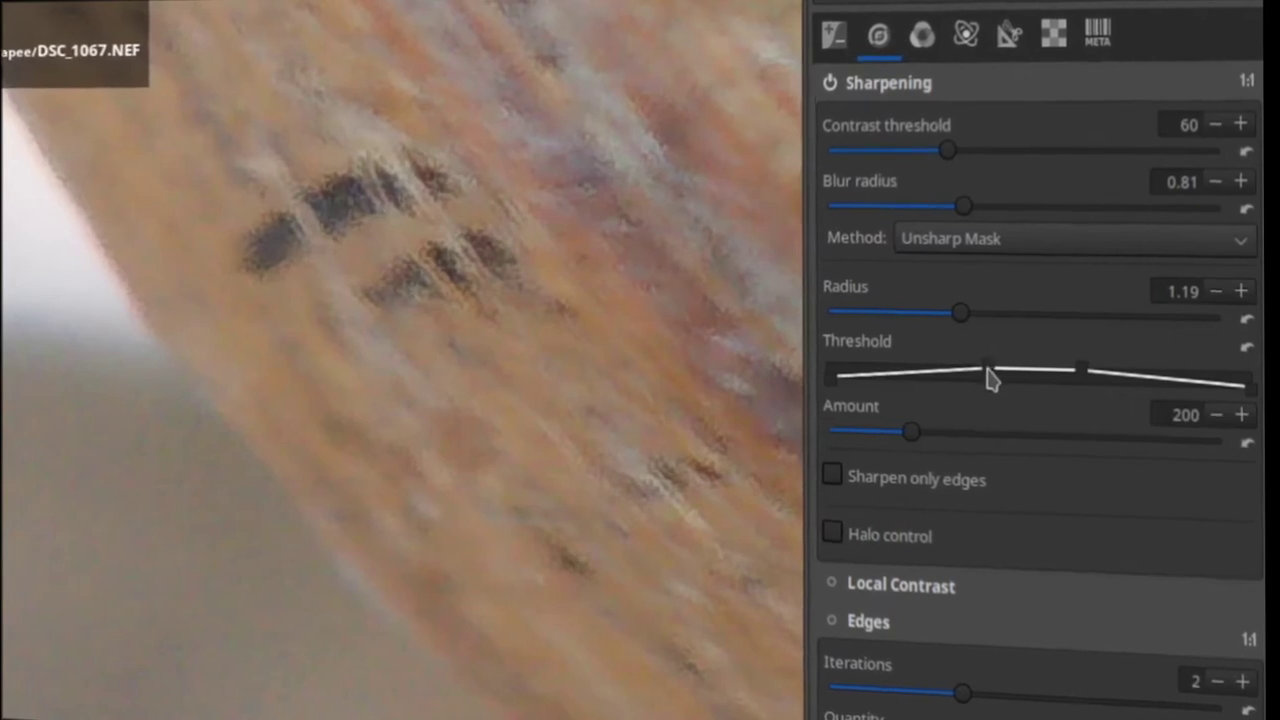
left_click_drag(1081, 370, 960, 362)
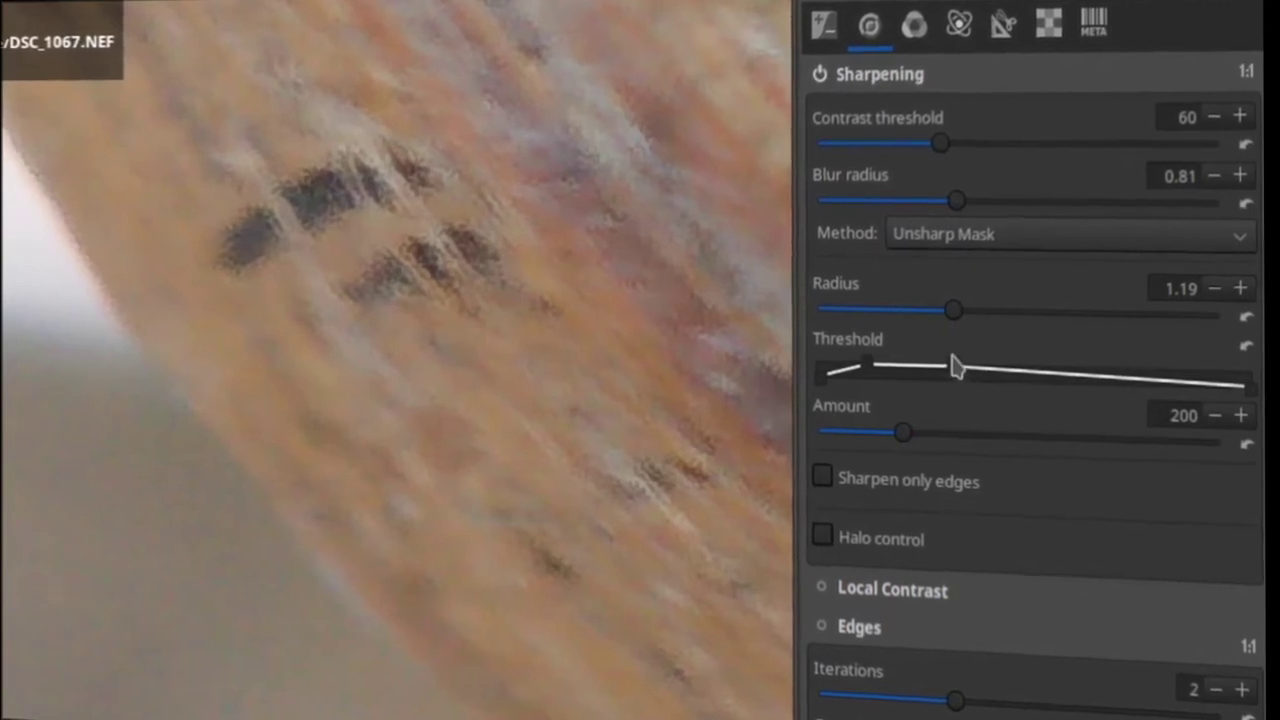
mouse_move(962, 366)
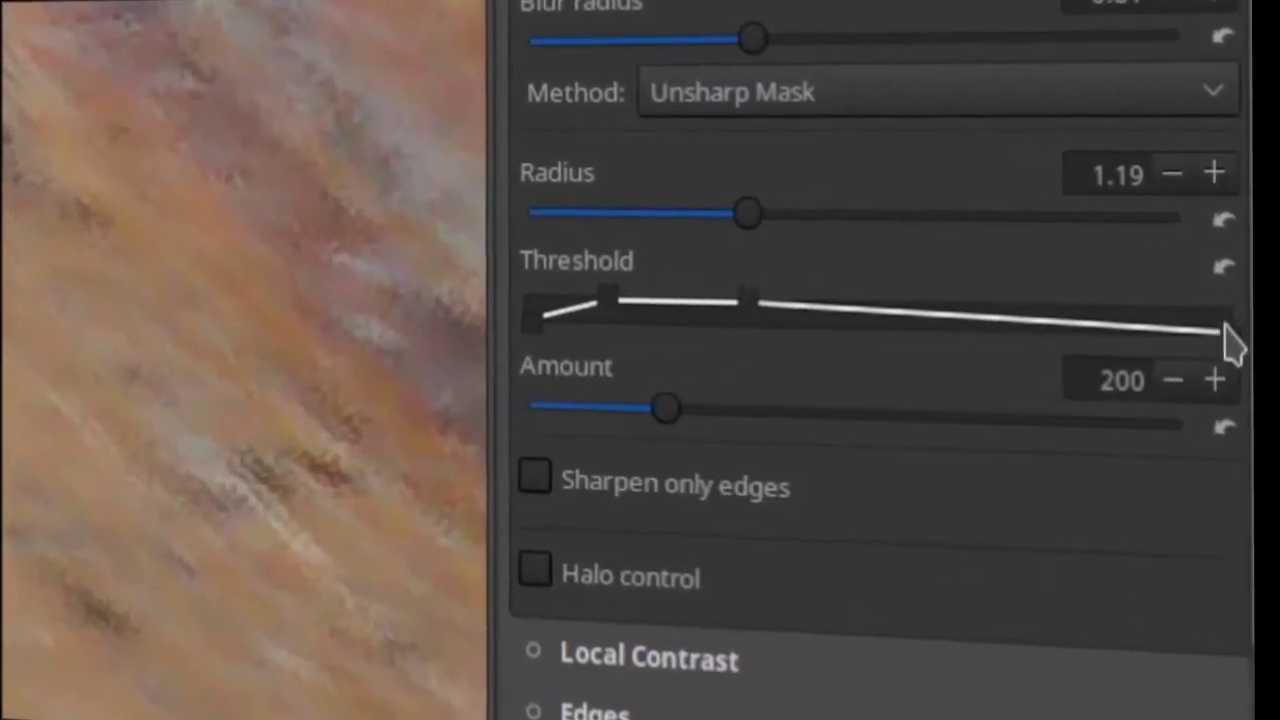
left_click_drag(1226, 330, 814, 345)
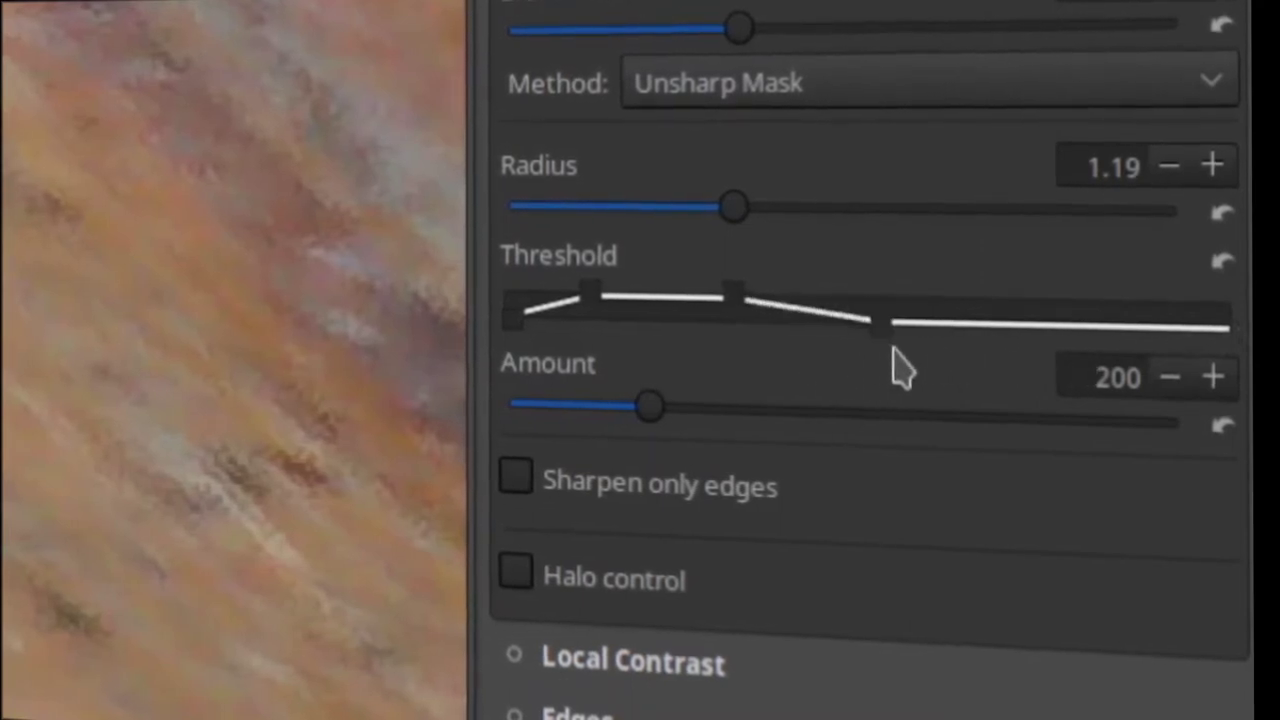
left_click_drag(900, 368, 1180, 378)
left_click_drag(745, 300, 1010, 325)
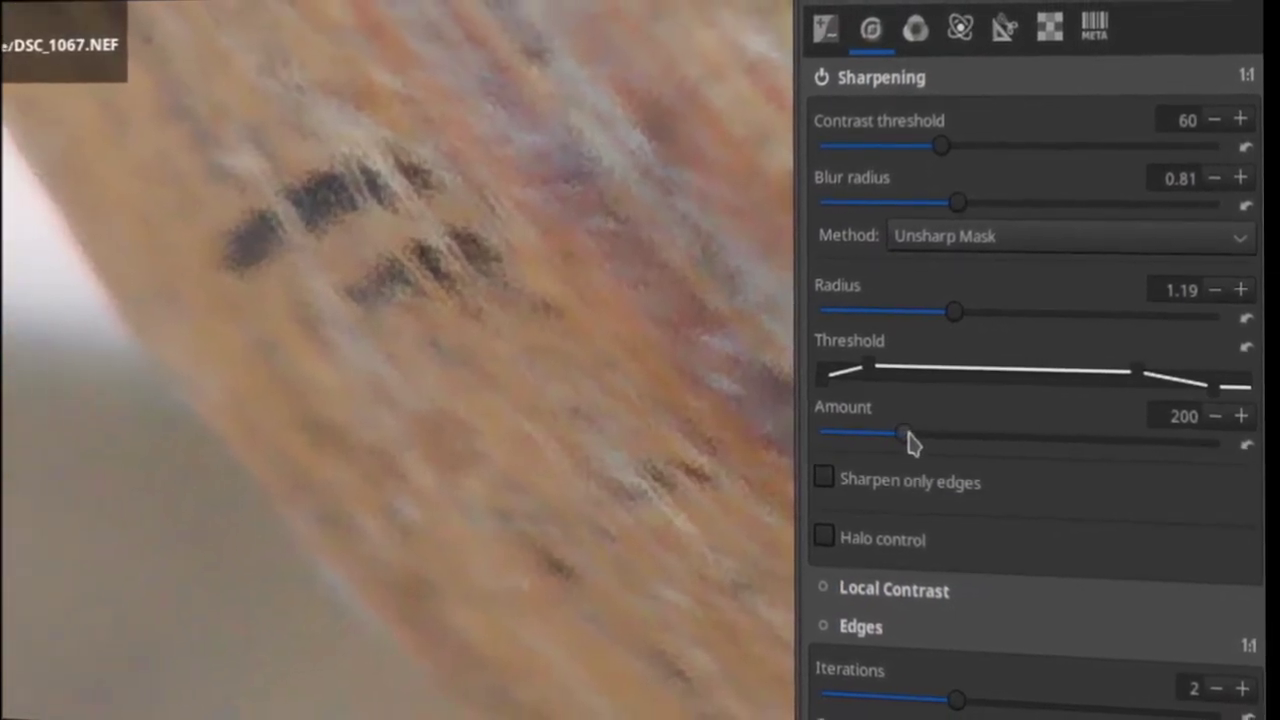
left_click_drag(909, 443, 958, 443)
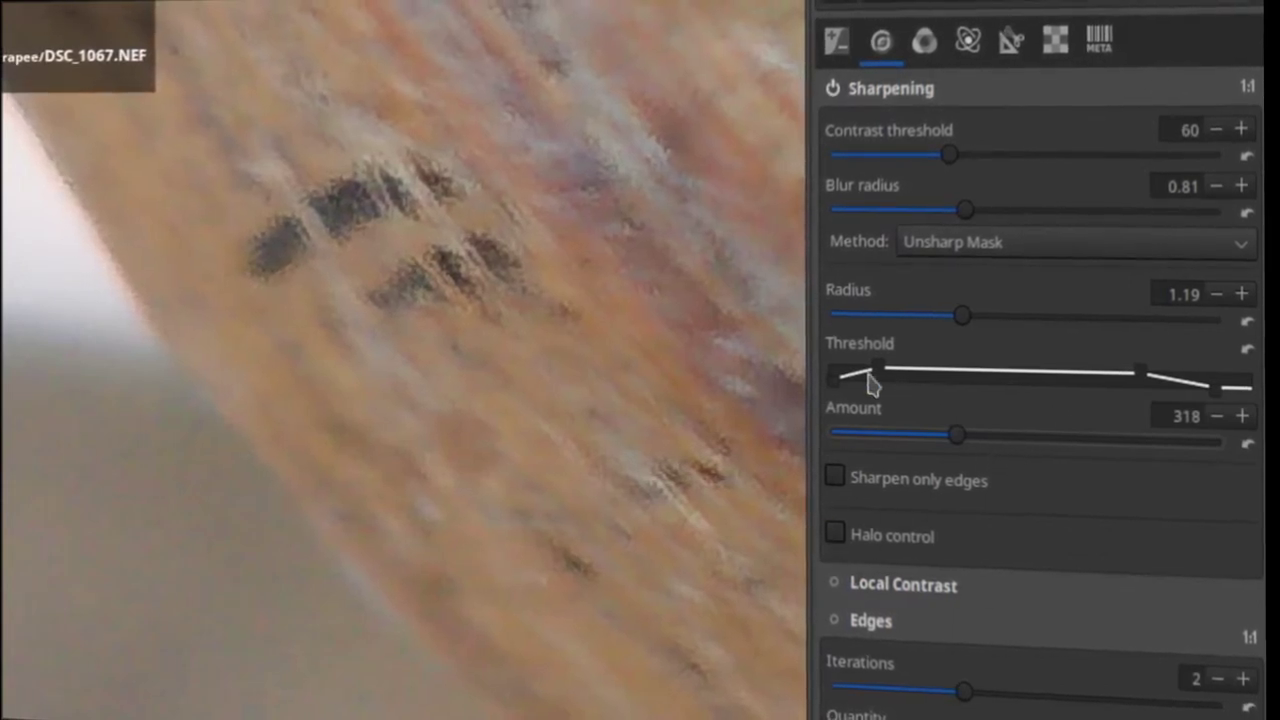
mouse_move(869, 383)
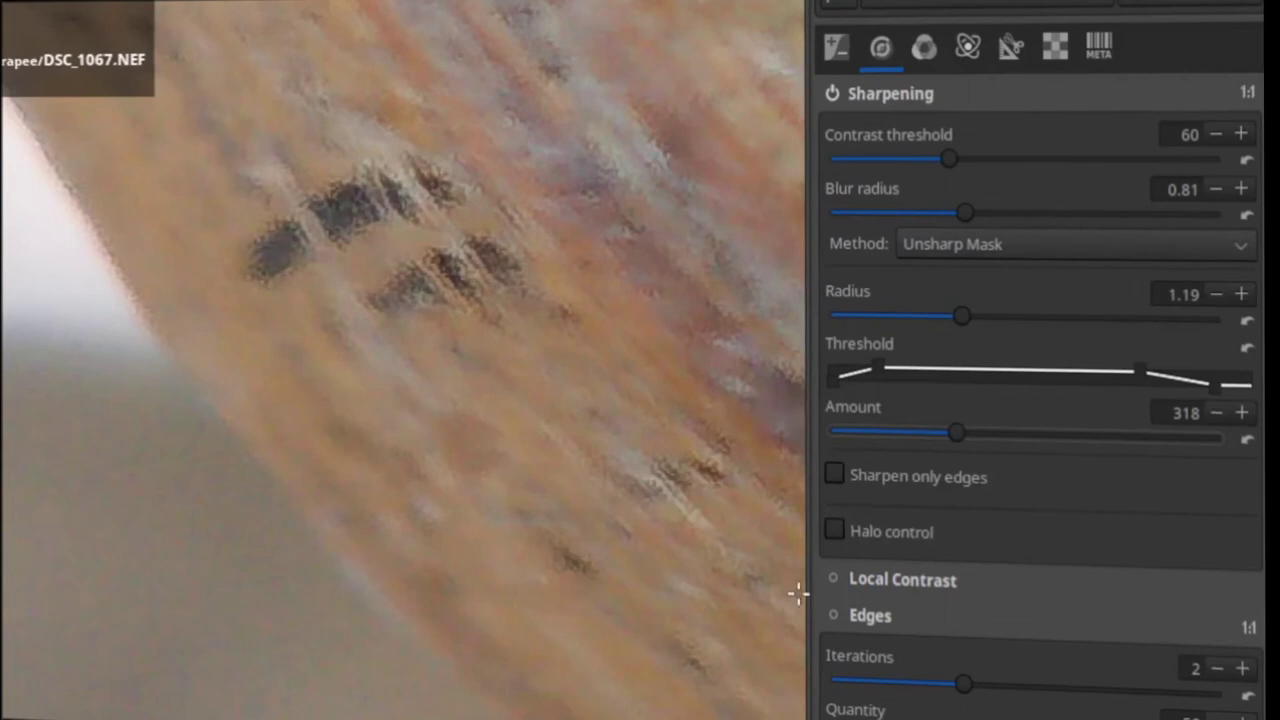
Enable halo control and edges-only sharpening (radius 1.5, tolerance 1851), and set Amount to 520.
left_click(836, 534)
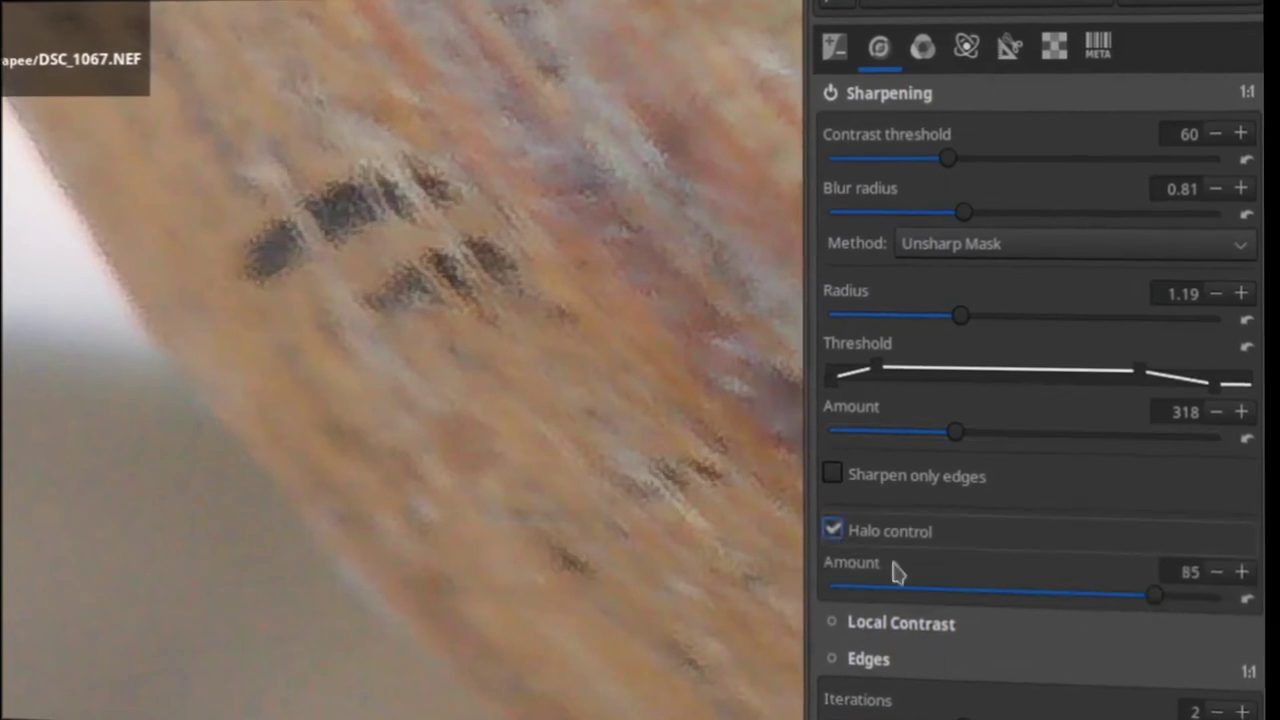
left_click(834, 477)
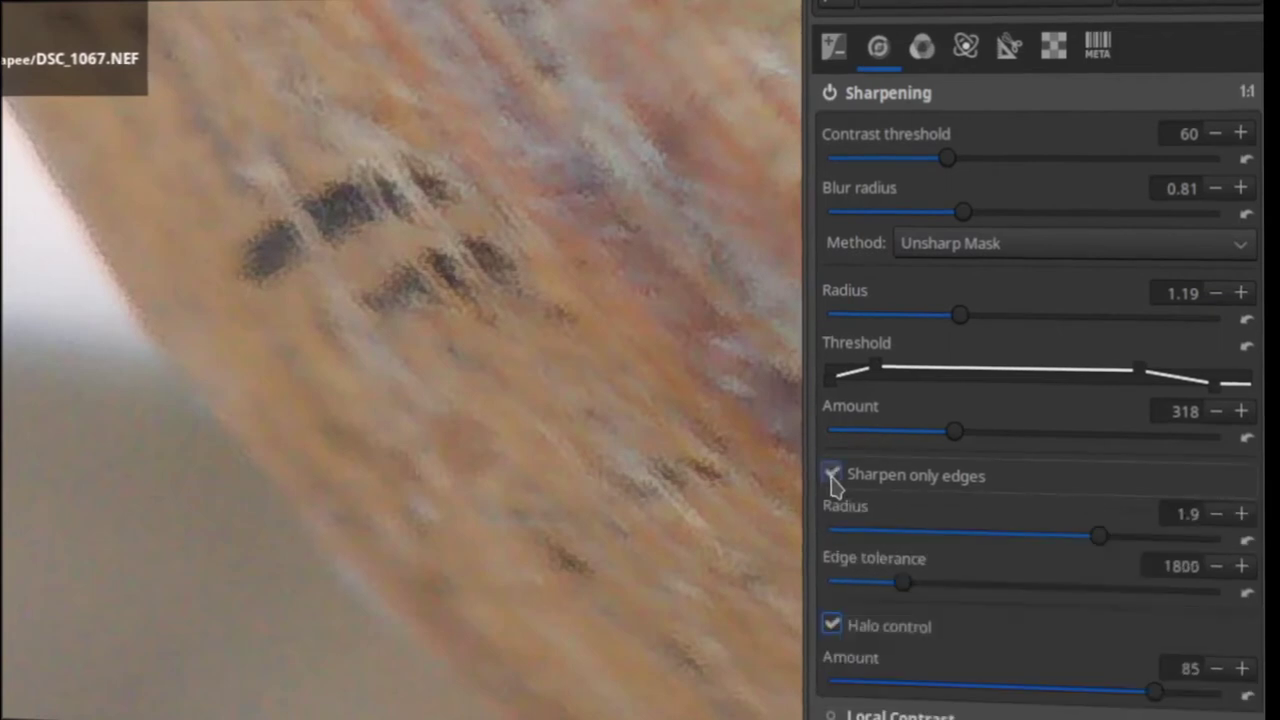
left_click_drag(1098, 536, 986, 537)
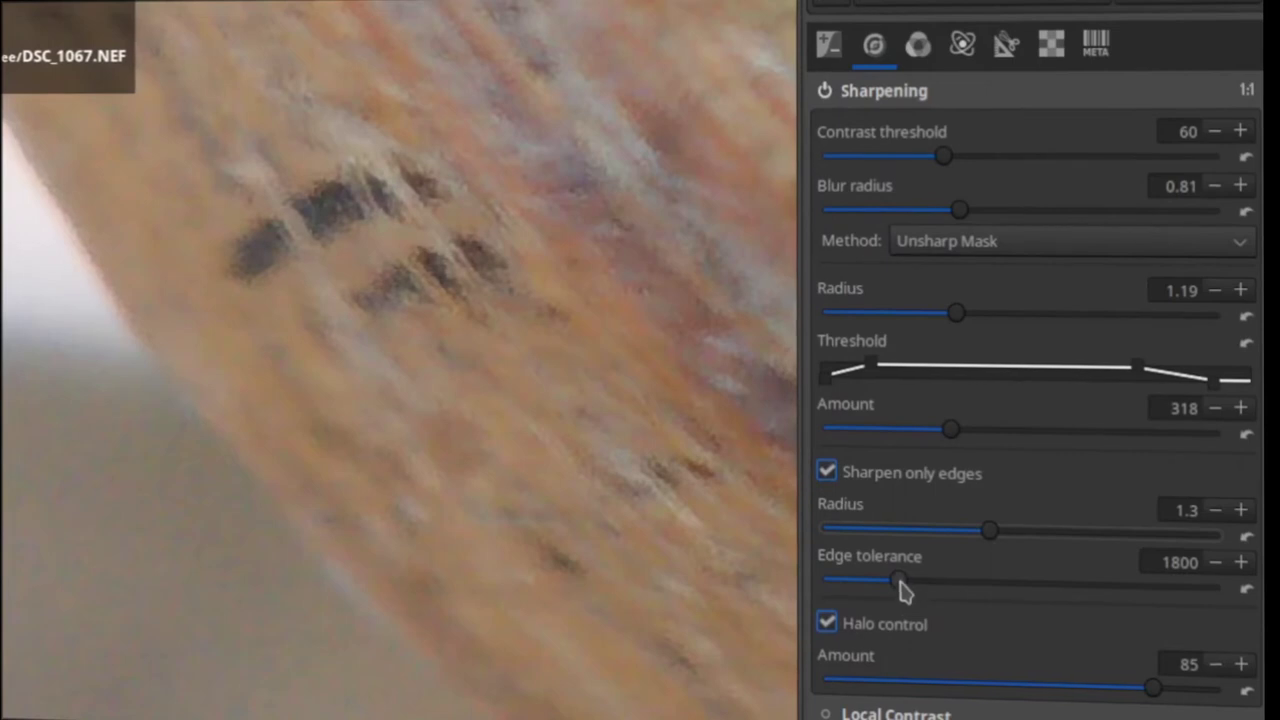
mouse_move(903, 590)
left_mouse_down()
mouse_move(946, 591)
mouse_move(880, 591)
left_mouse_up()
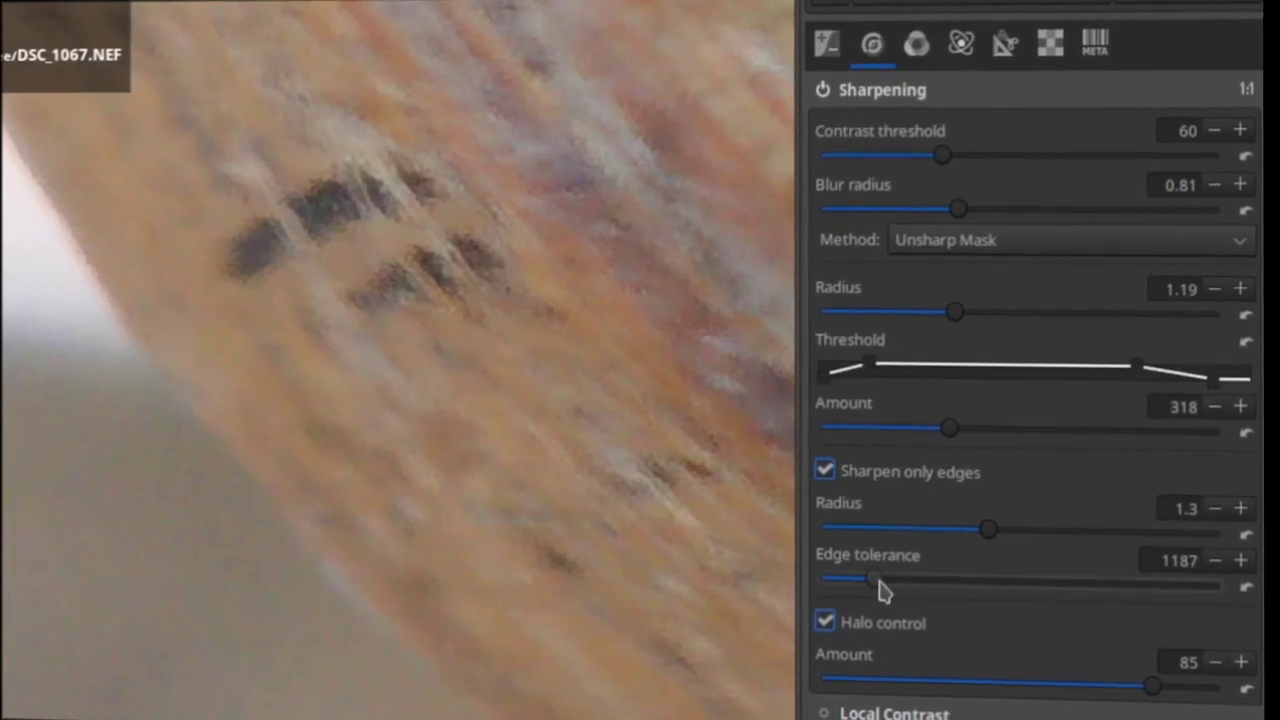
left_click_drag(880, 590, 906, 591)
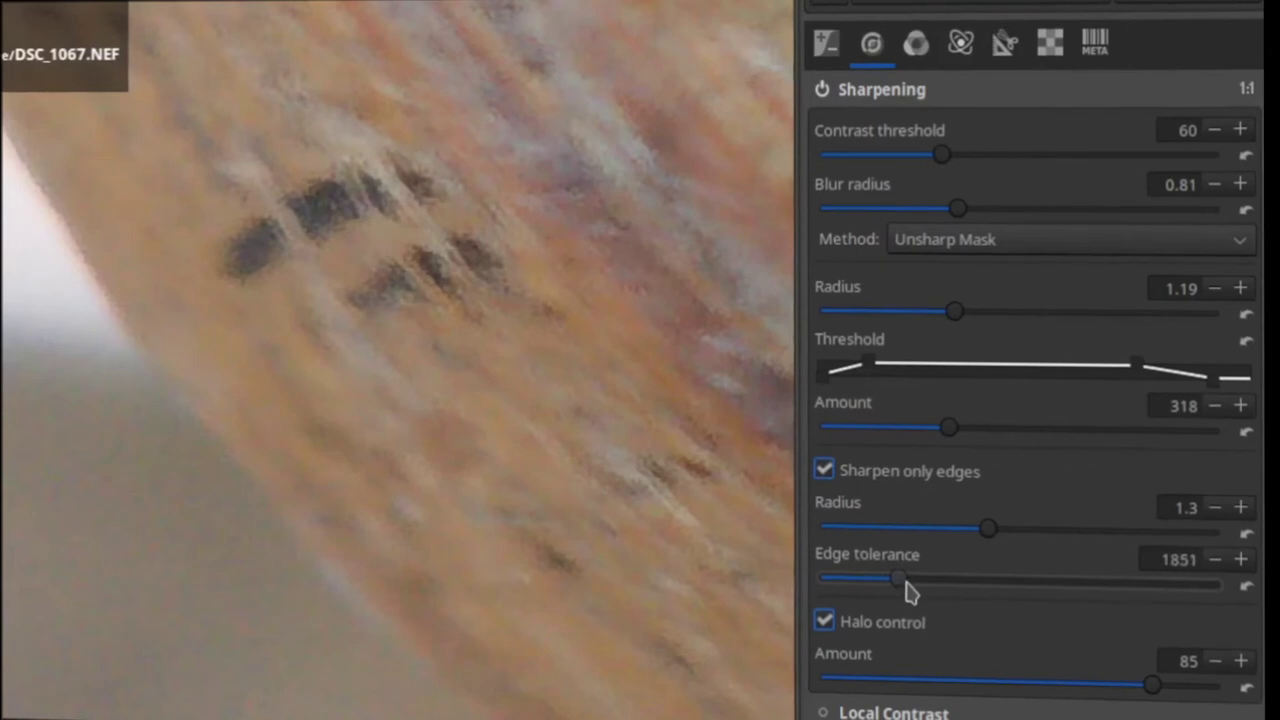
left_click_drag(994, 527, 1033, 528)
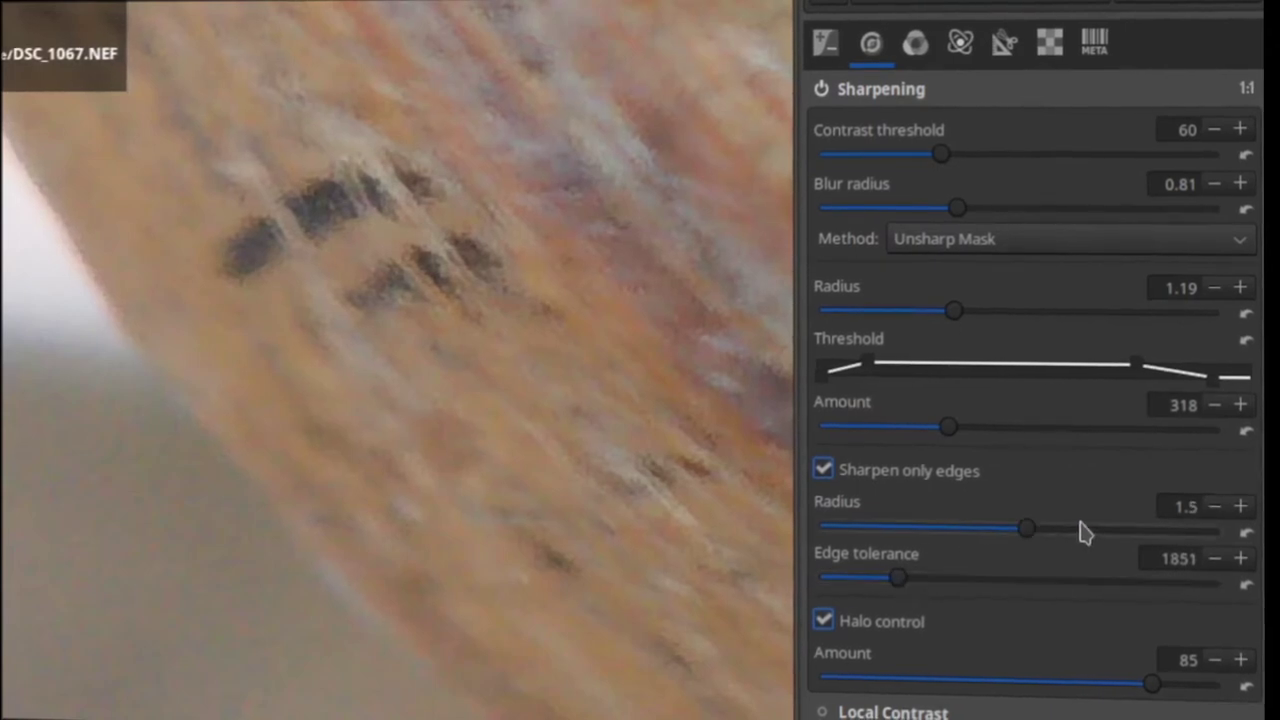
left_click_drag(948, 428, 1027, 428)
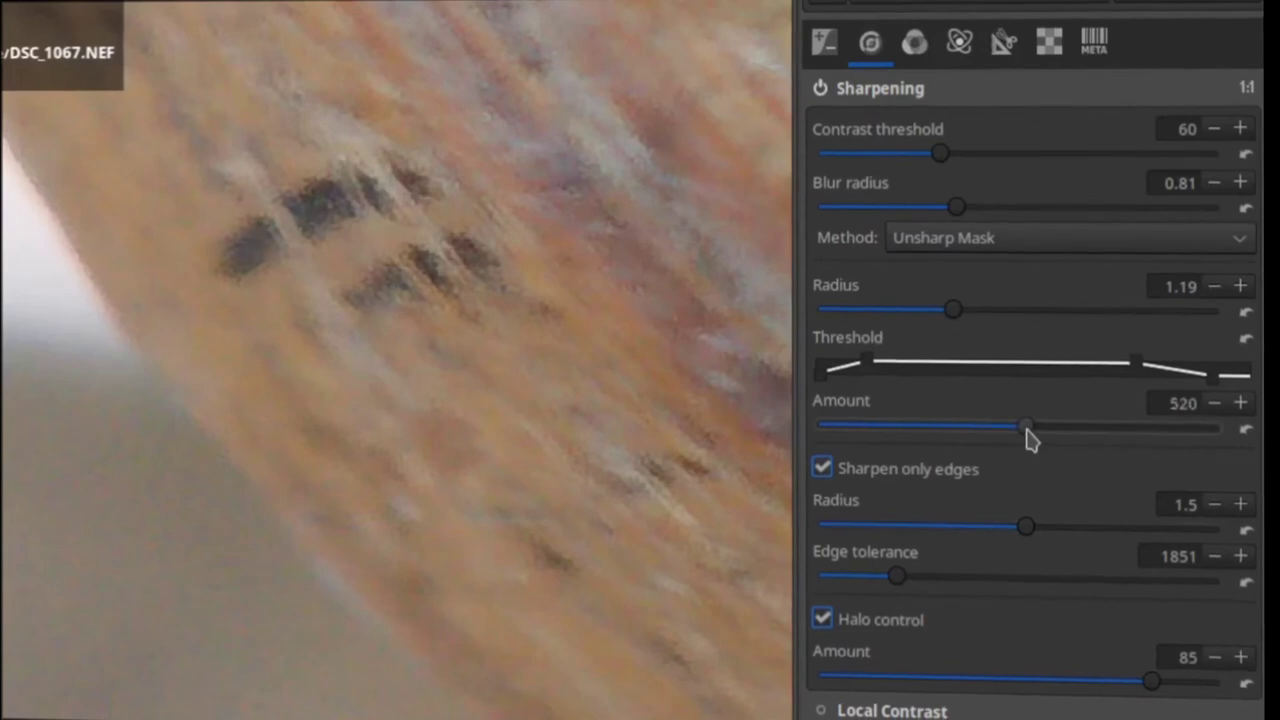
Tune the Sharpening sliders to contrast threshold 82 and blur radius 1.20.
scroll(263, 446, "down", 3)
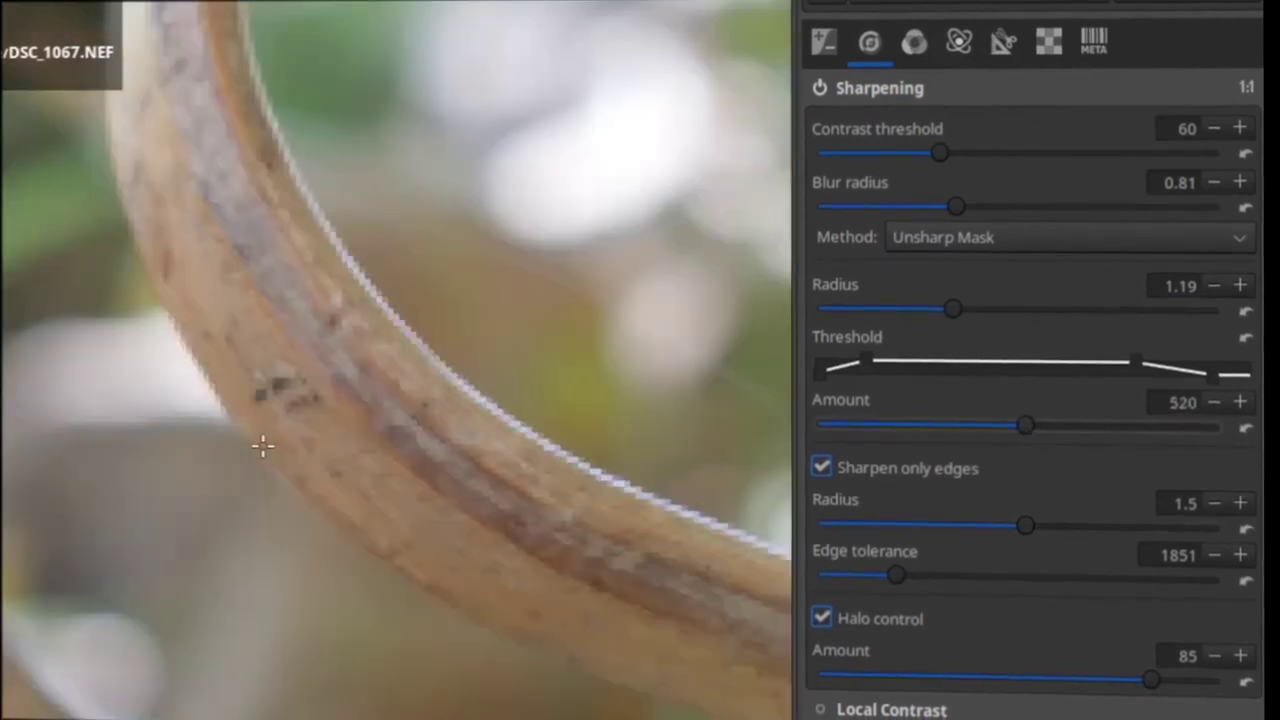
scroll(263, 445, "down", 1)
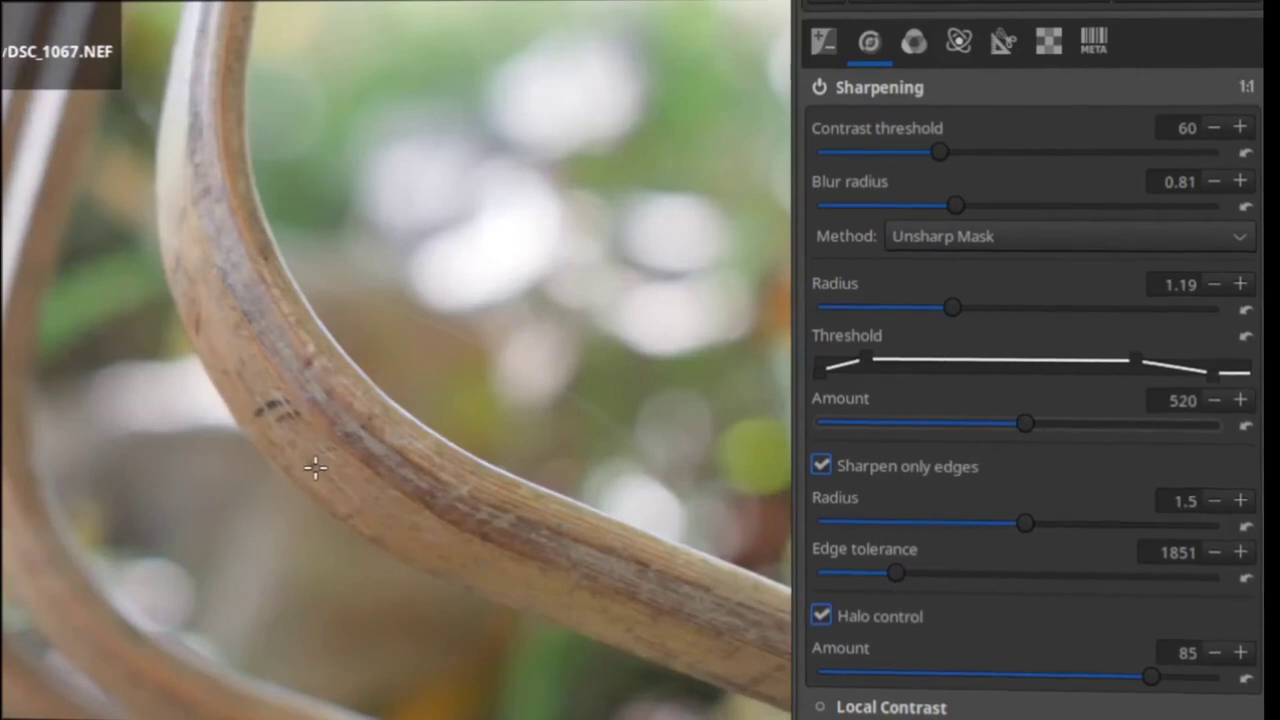
scroll(240, 420, "up", 2)
scroll(240, 420, "up", 1)
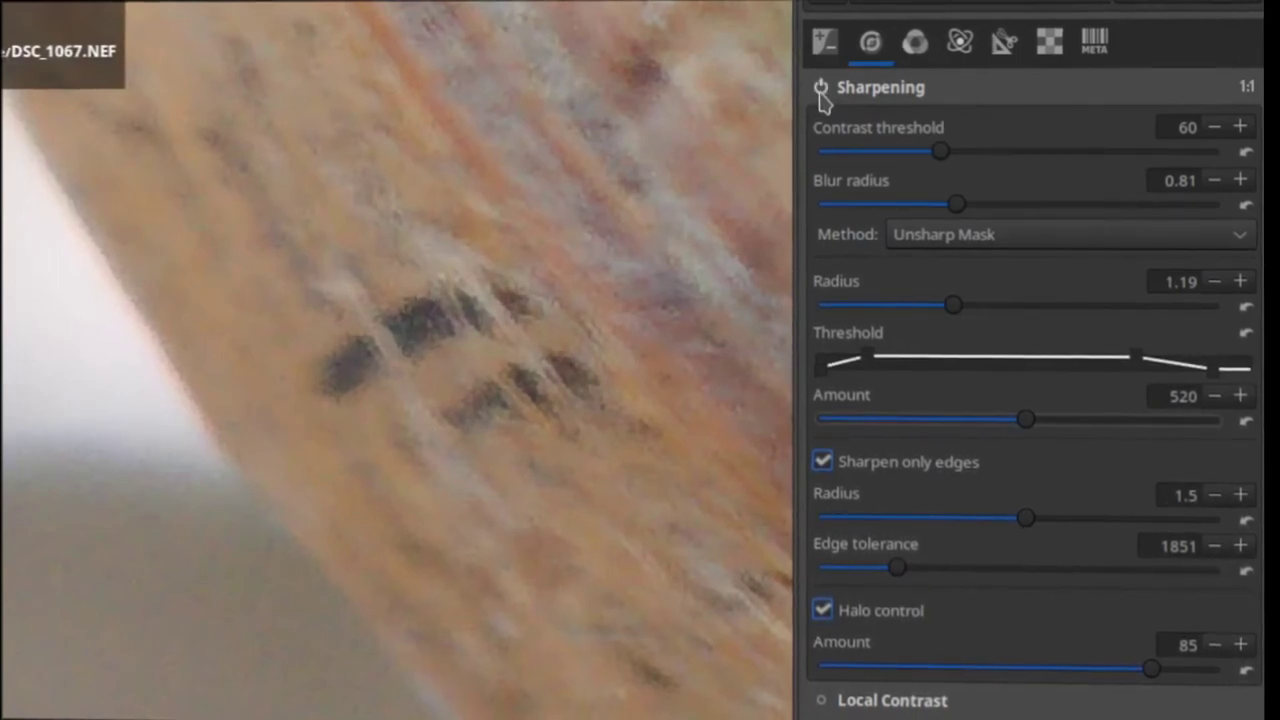
left_click_drag(949, 150, 953, 151)
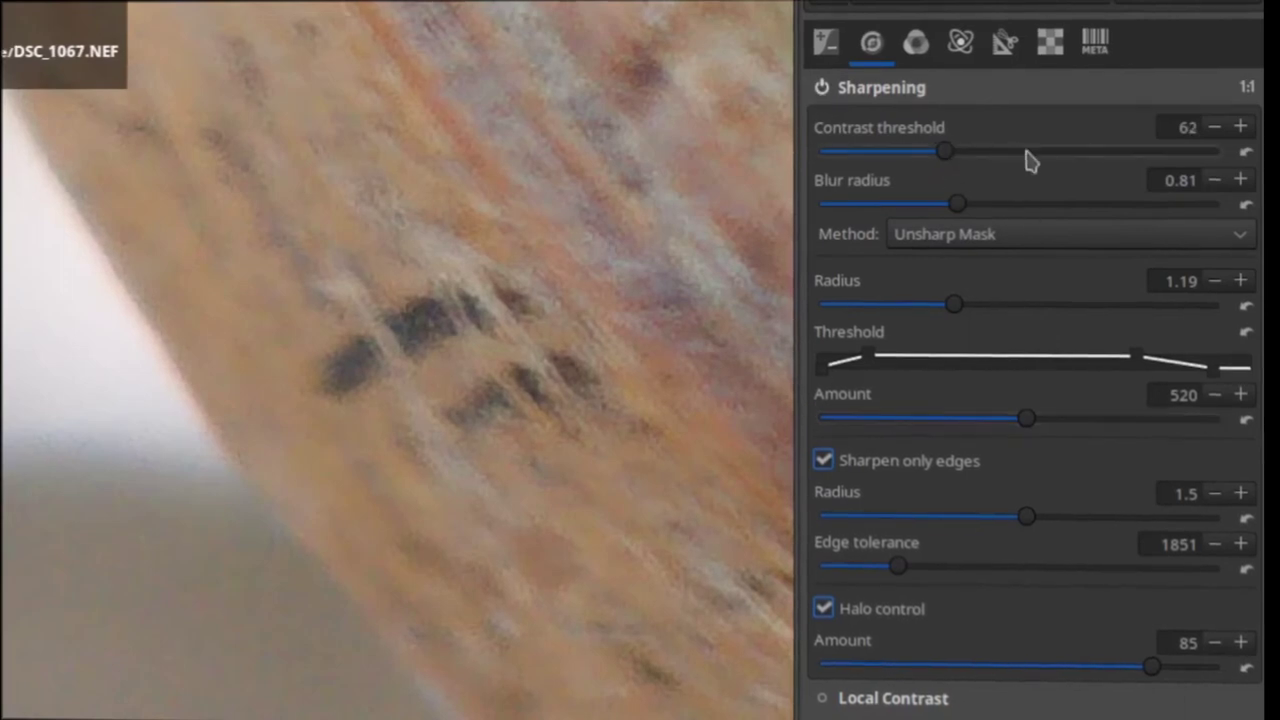
left_click_drag(966, 206, 1063, 211)
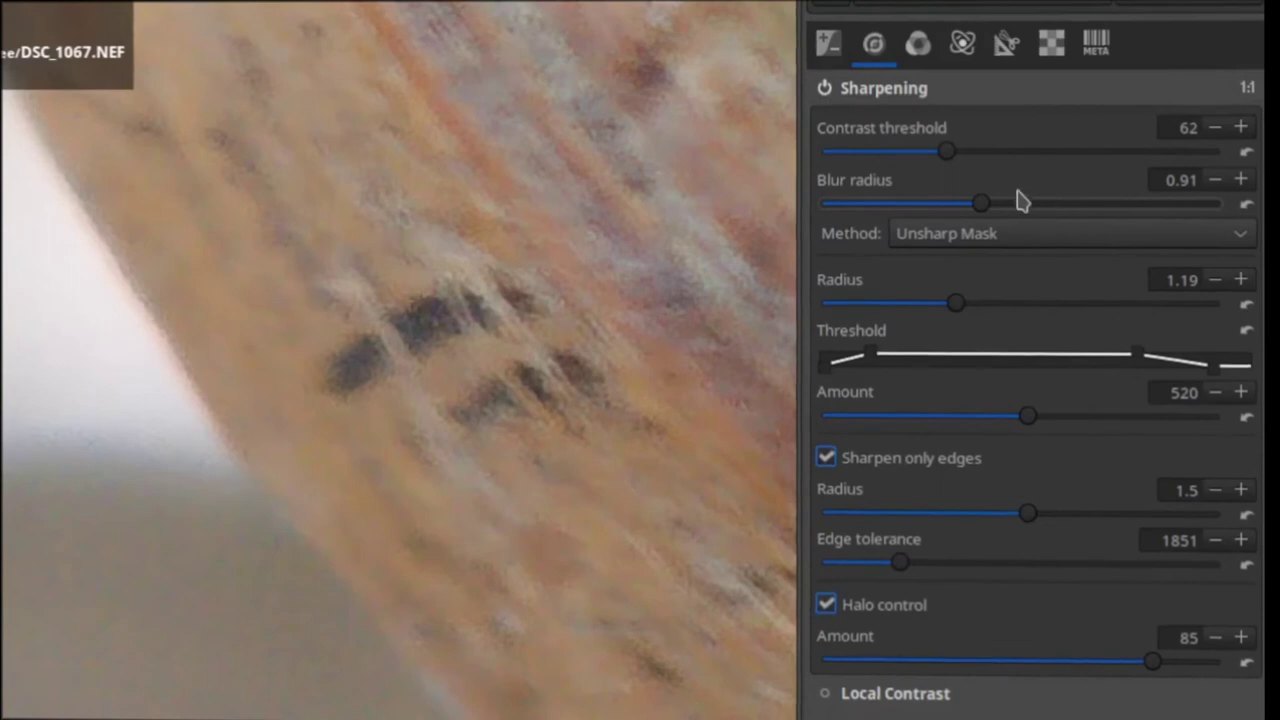
left_click_drag(983, 207, 1046, 214)
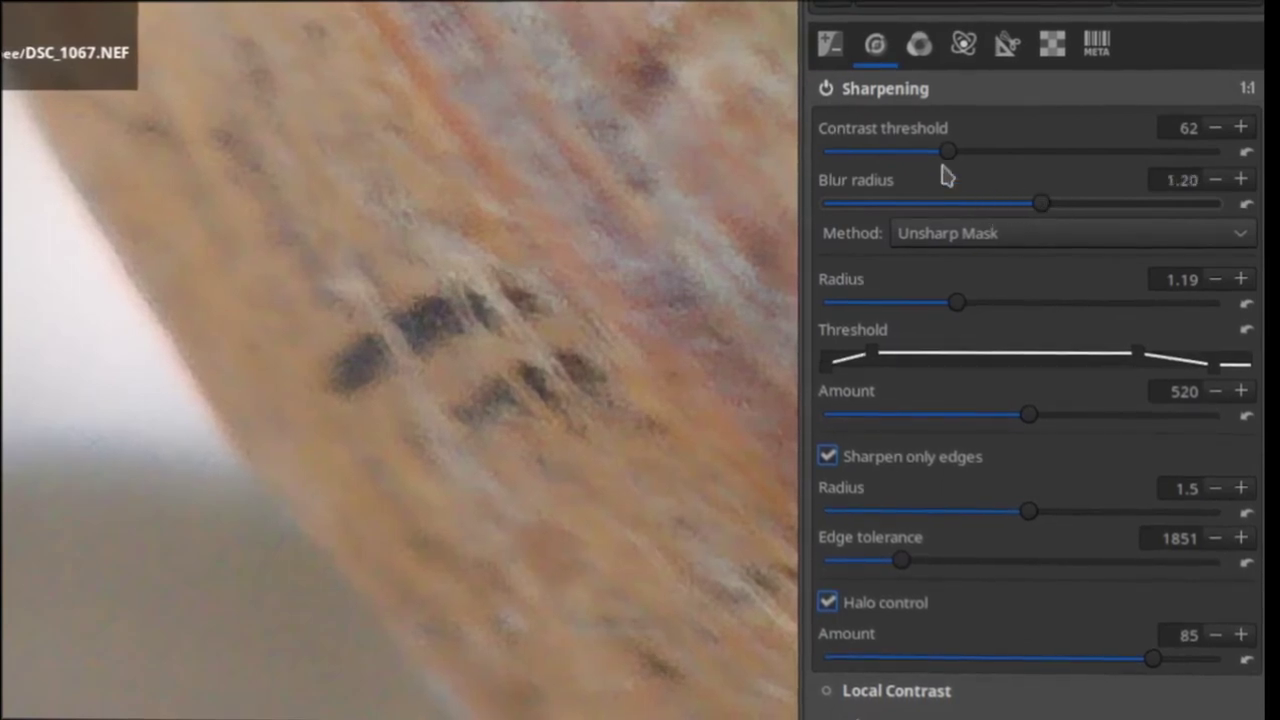
left_click_drag(951, 157, 1008, 161)
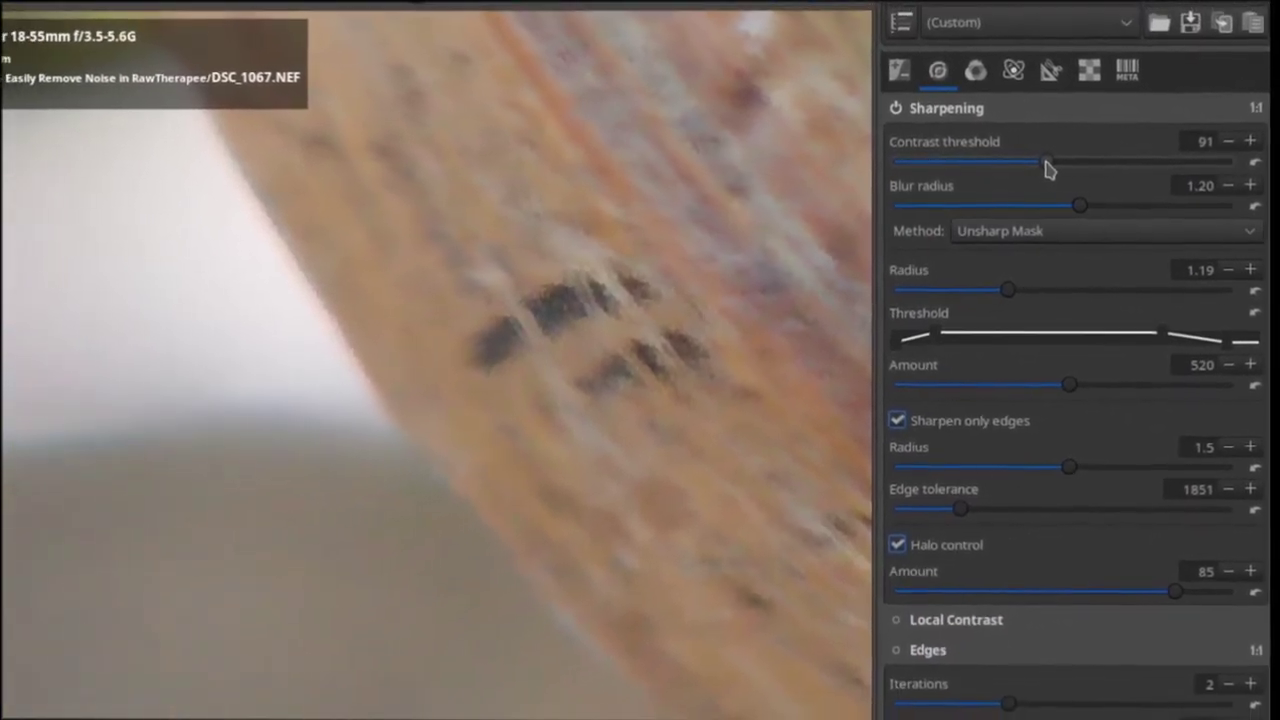
mouse_move(1047, 167)
left_mouse_down()
mouse_move(1072, 172)
mouse_move(1055, 171)
left_mouse_up()
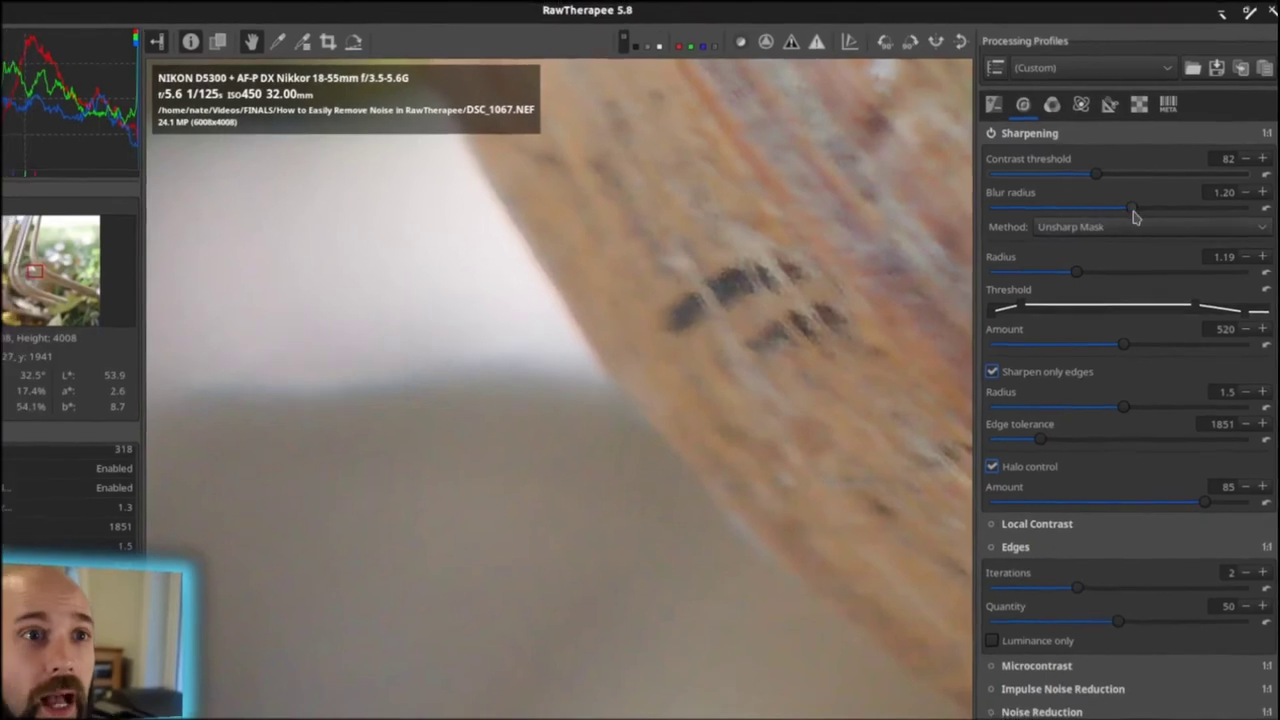
Drop blur radius to 1.11 and zoom the preview out to about 25%.
left_click_drag(1134, 213, 1127, 212)
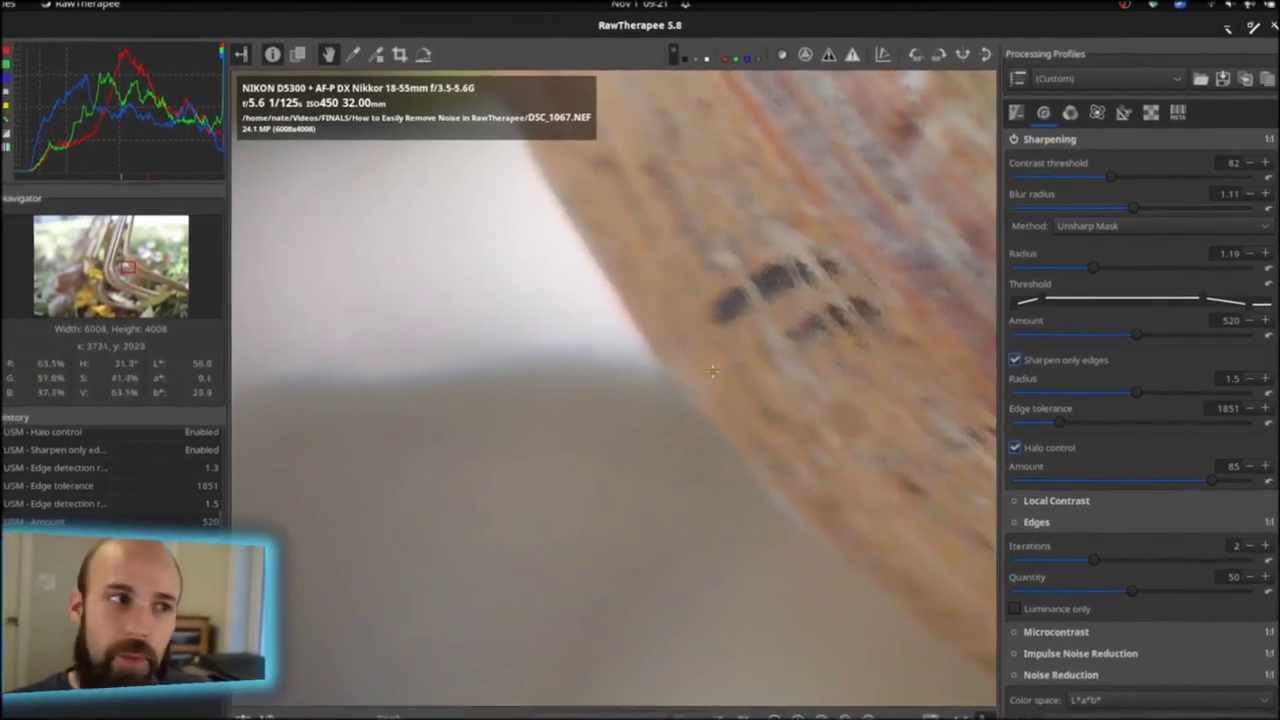
scroll(690, 345, "down", 5)
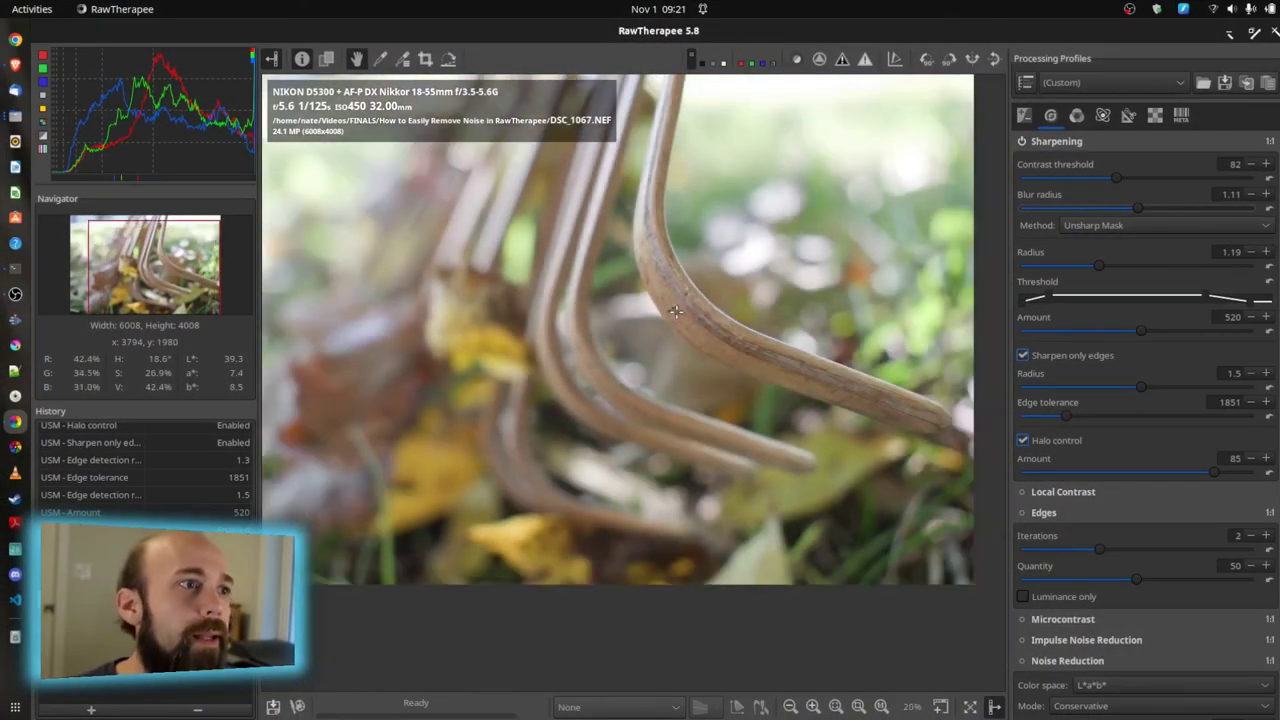
scroll(676, 312, "up", 1)
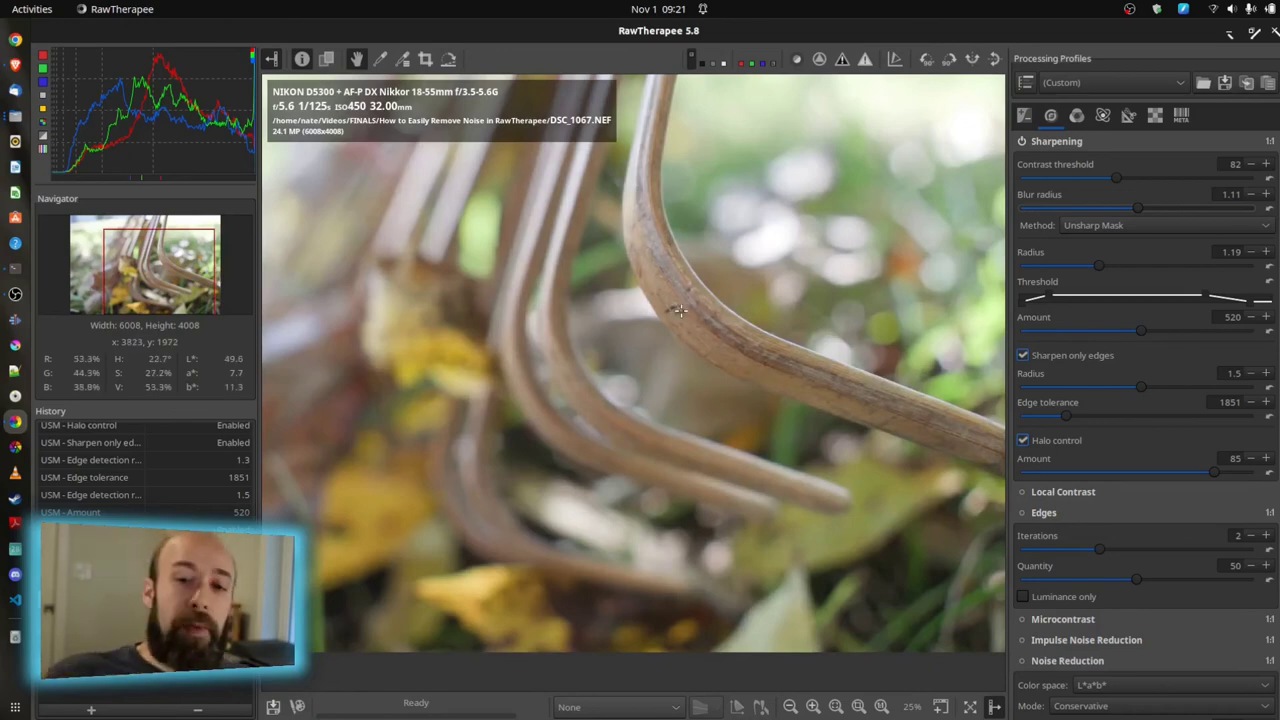